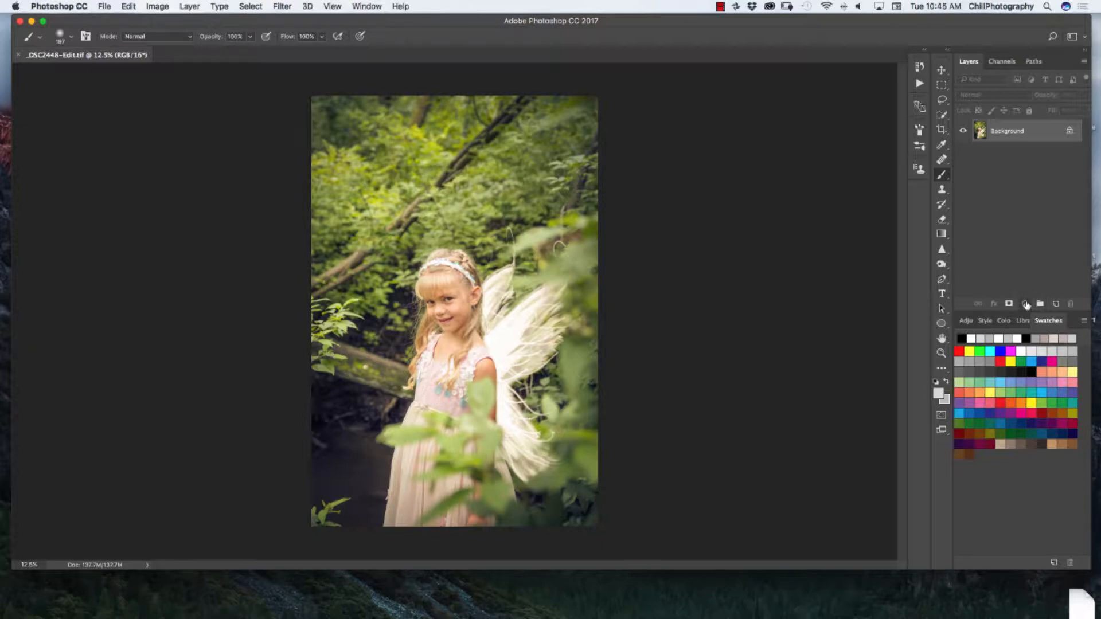
- Duplicate the background layer, then add a Curves adjustment that lifts the shadows for a matte fade and slightly raises the midtones
key(super+j)
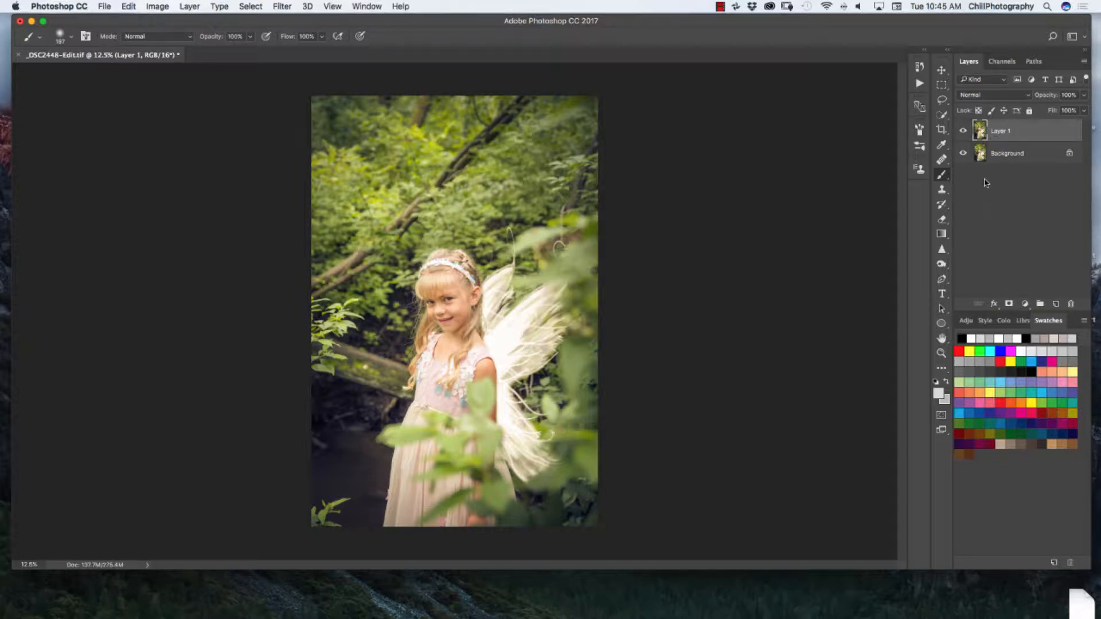
click(1025, 305)
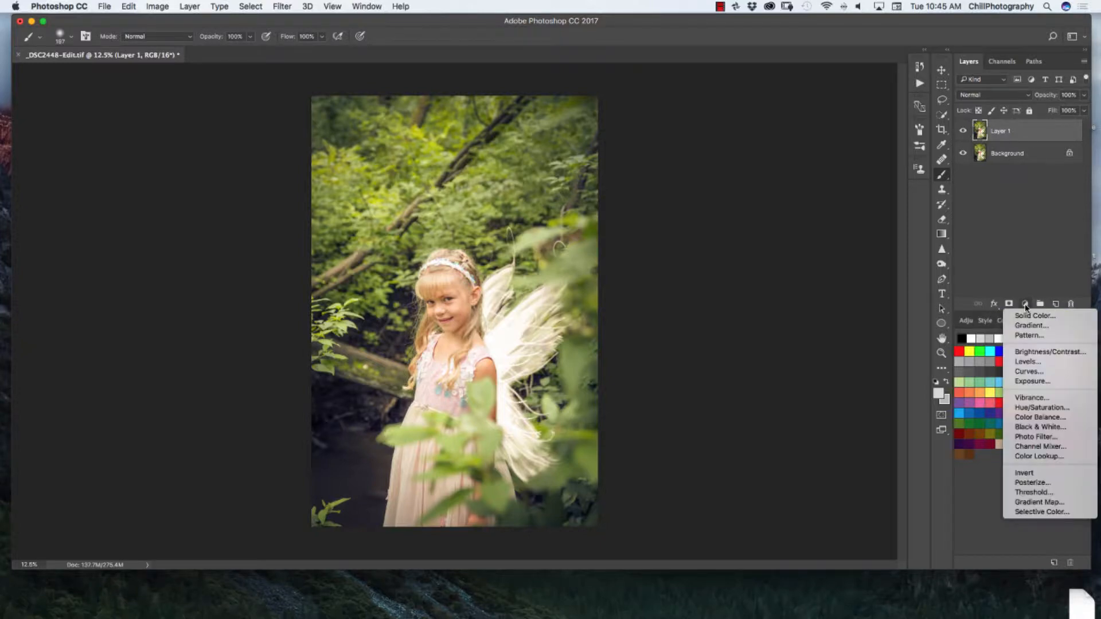
click(1027, 372)
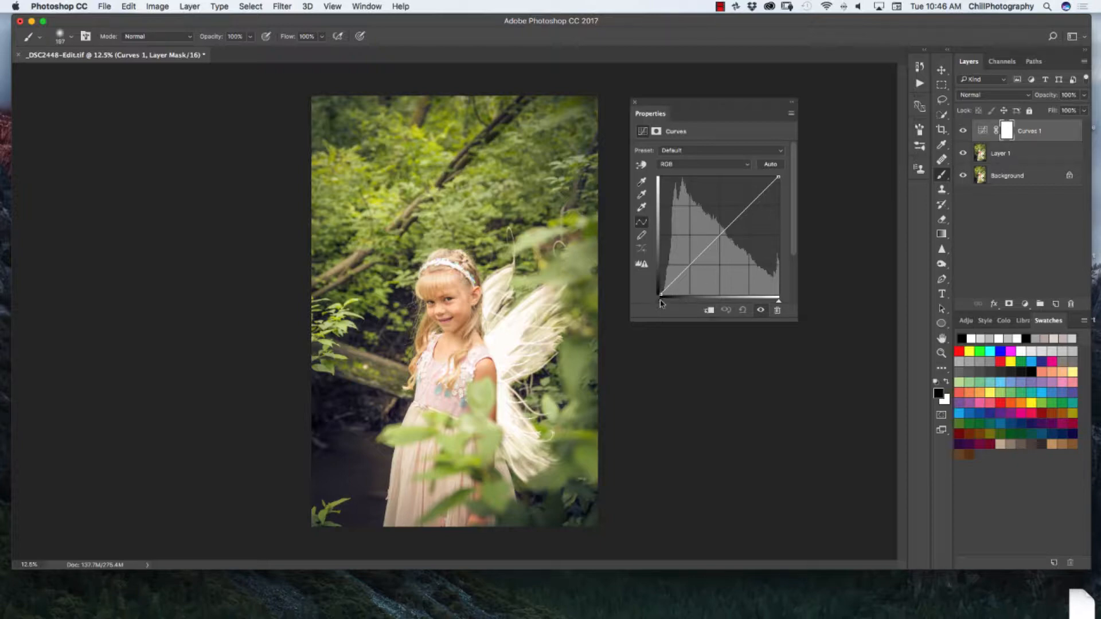
drag(658, 294, 680, 264)
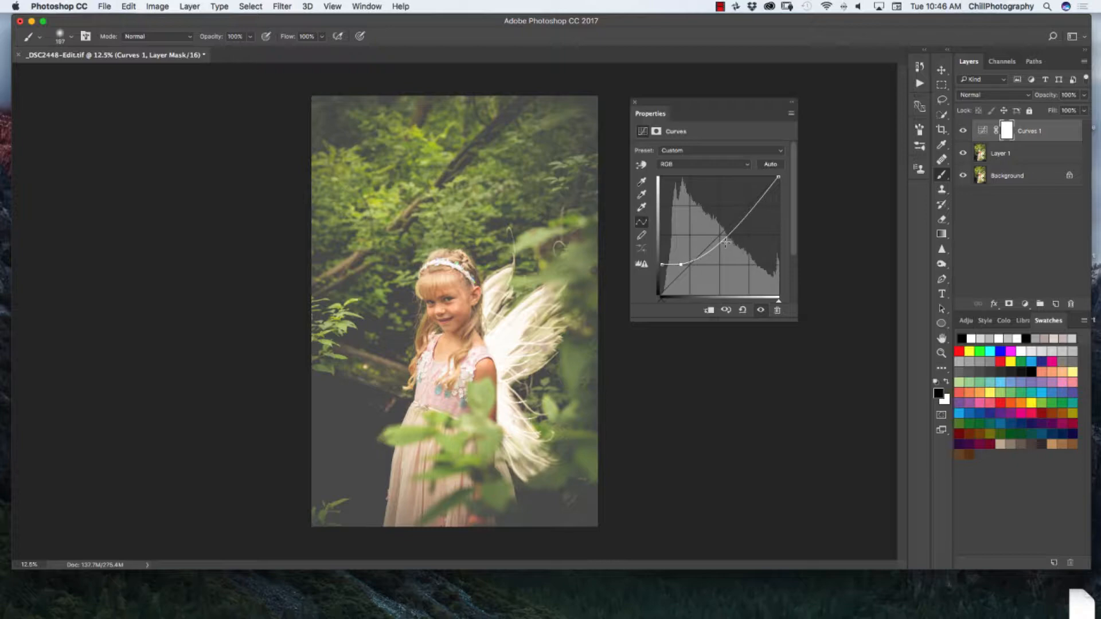
drag(723, 240, 720, 233)
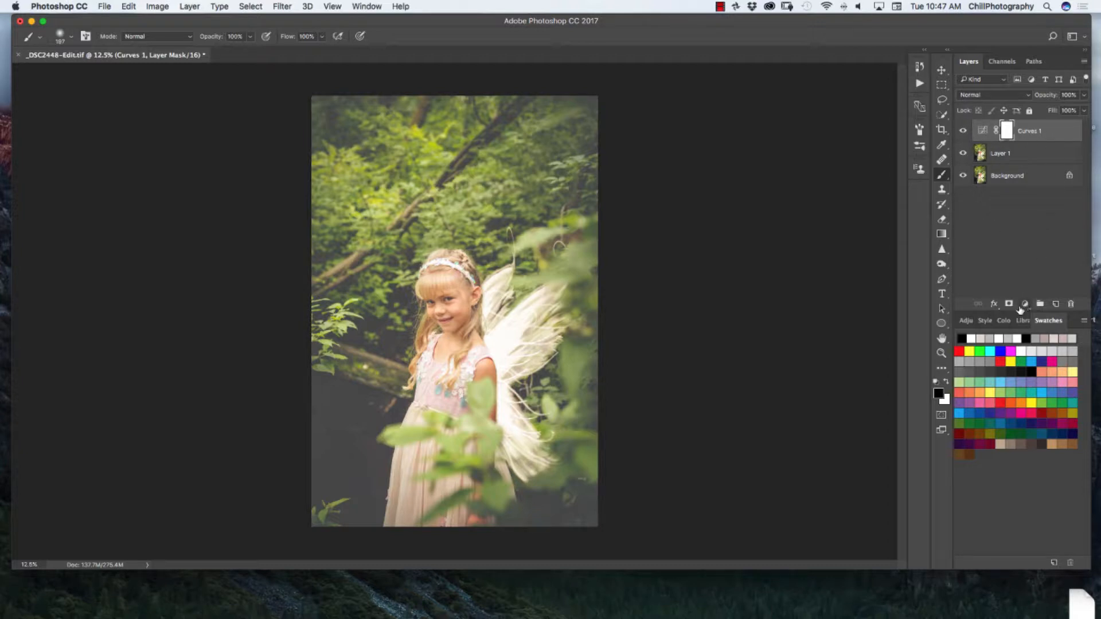
- Hide the first Curves layer and add a second one, moving its black point inward and raising its output for a sharp-cornered fade
click(1025, 304)
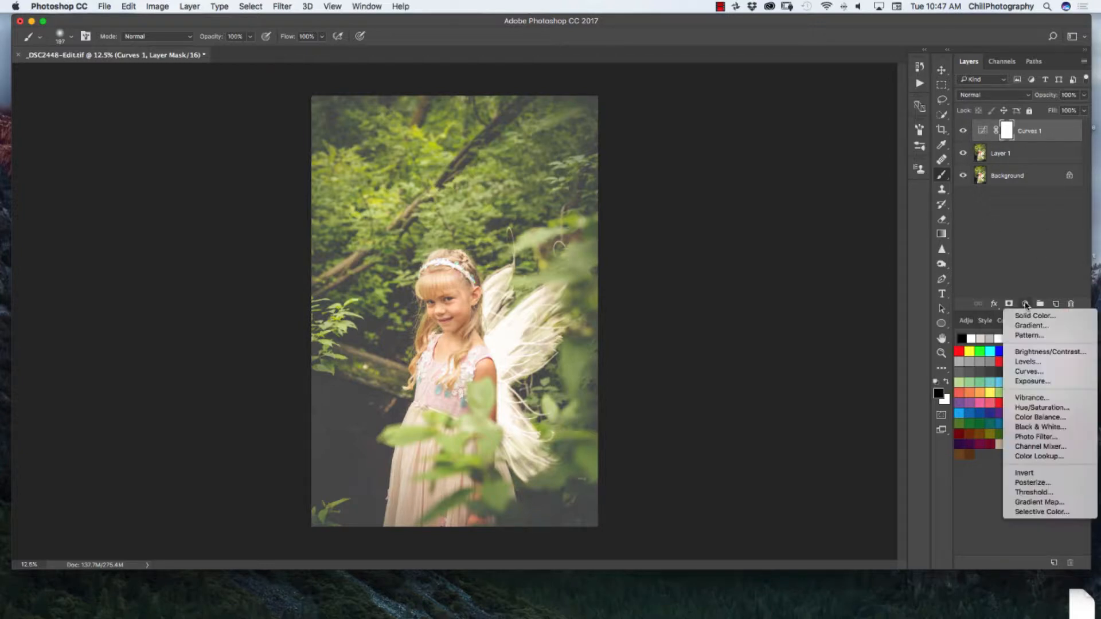
click(1027, 371)
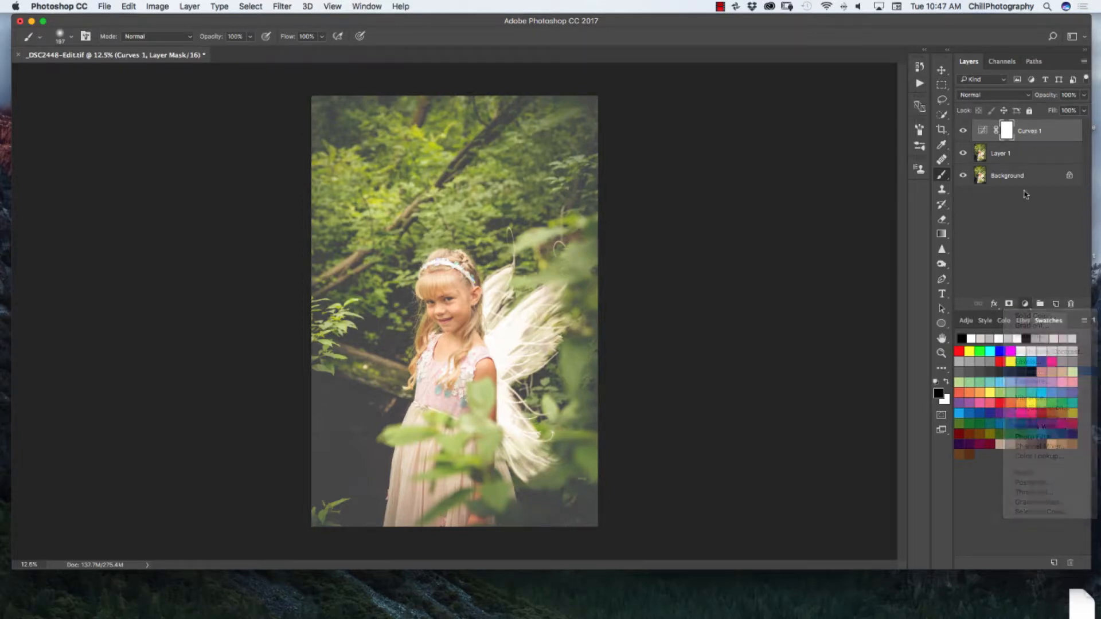
click(963, 153)
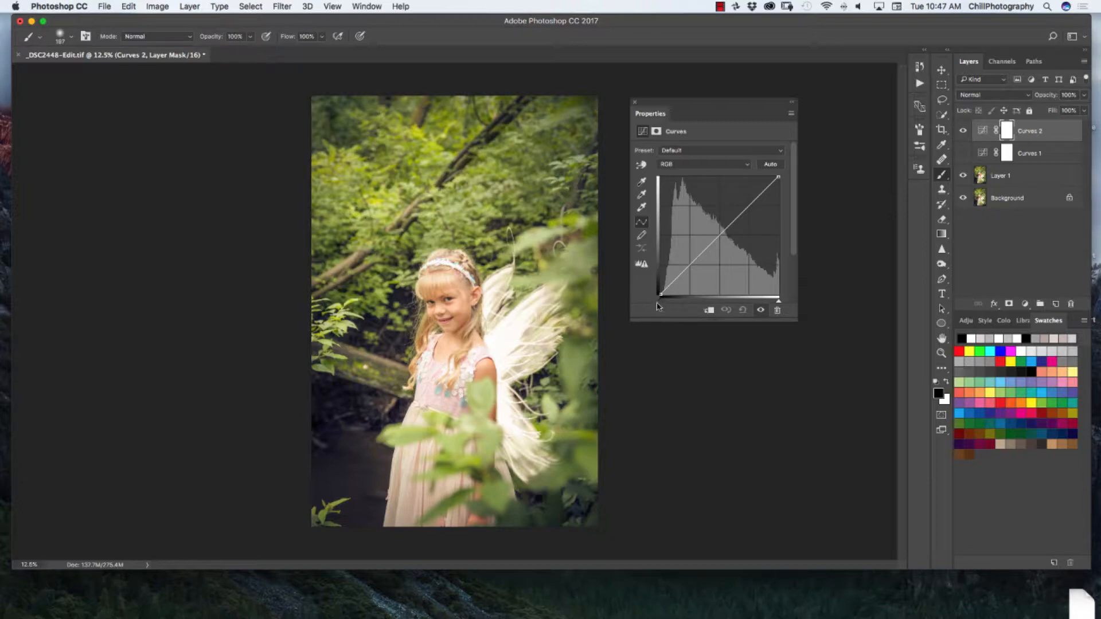
drag(661, 303, 688, 308)
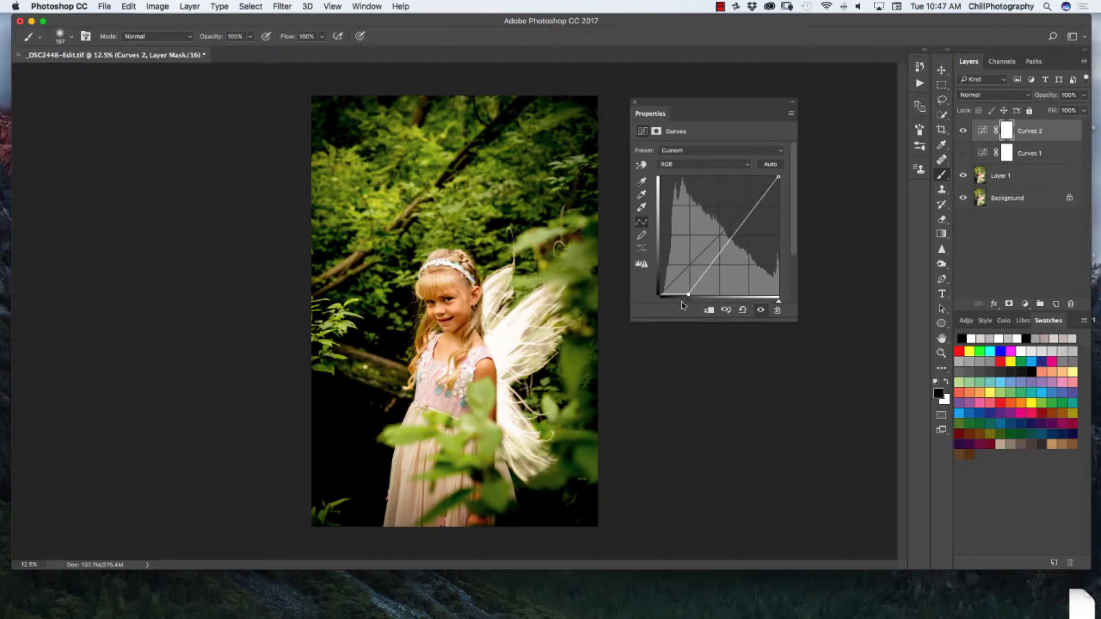
mouse_move(687, 295)
mouse_down()
mouse_move(689, 265)
mouse_move(689, 277)
mouse_up()
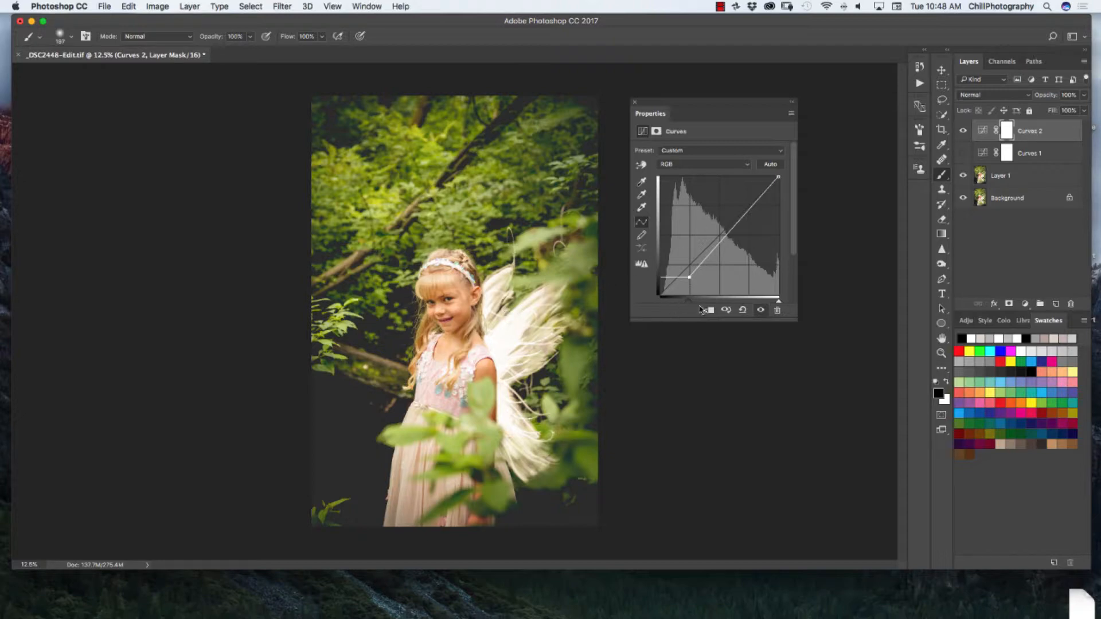
mouse_move(689, 300)
mouse_down()
mouse_move(677, 303)
mouse_move(702, 303)
mouse_move(682, 303)
mouse_up()
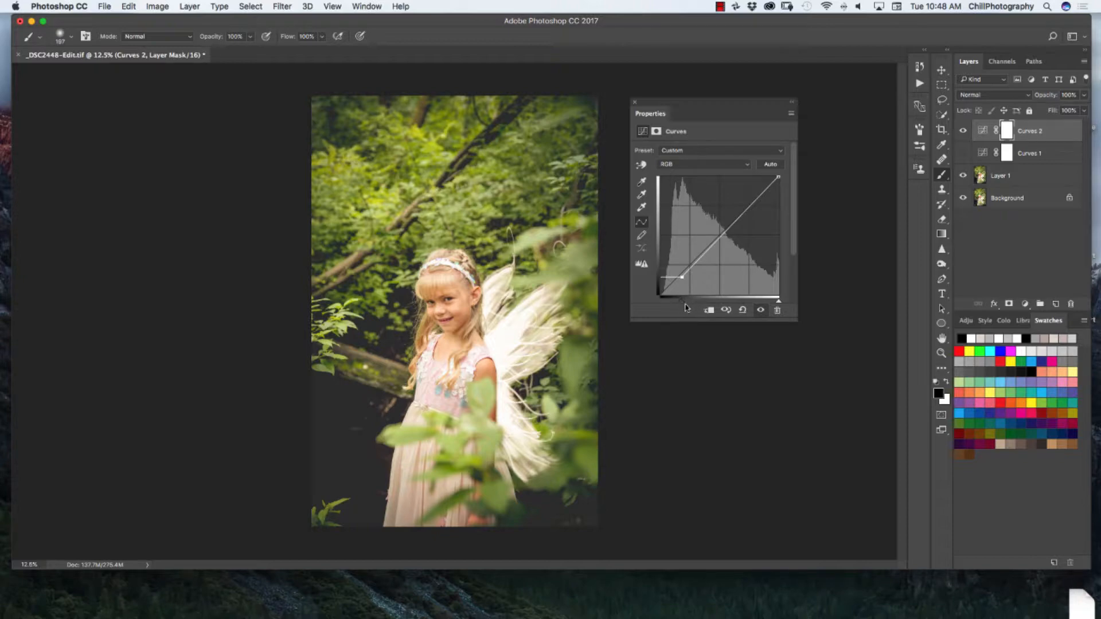
click(635, 102)
- Compare the two Curves fades by toggling the visibility of their layers
click(963, 153)
click(964, 130)
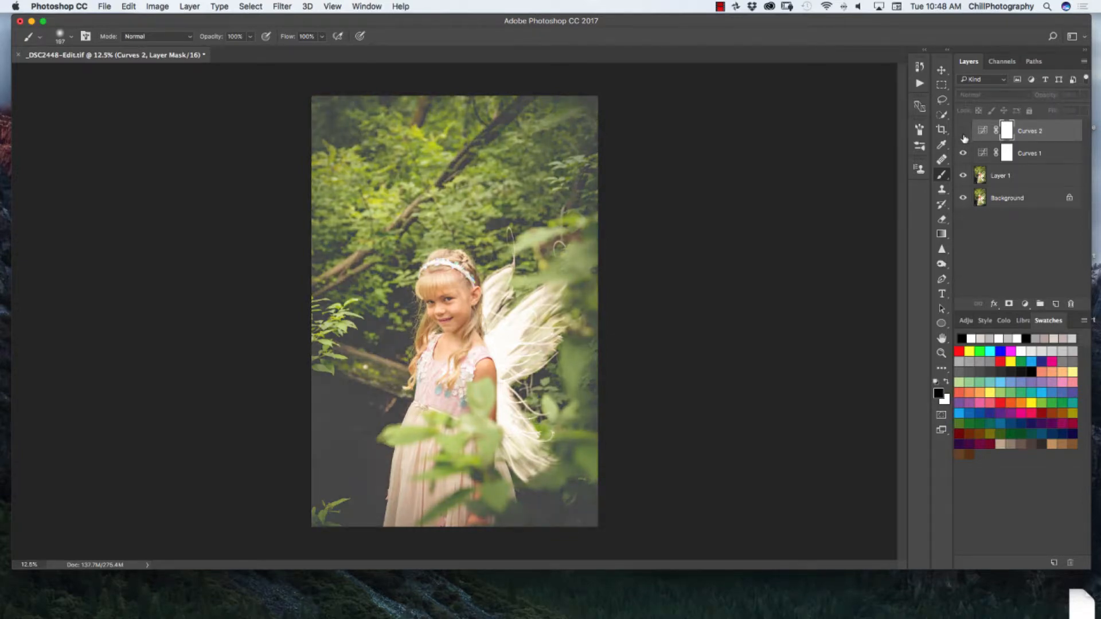
click(963, 153)
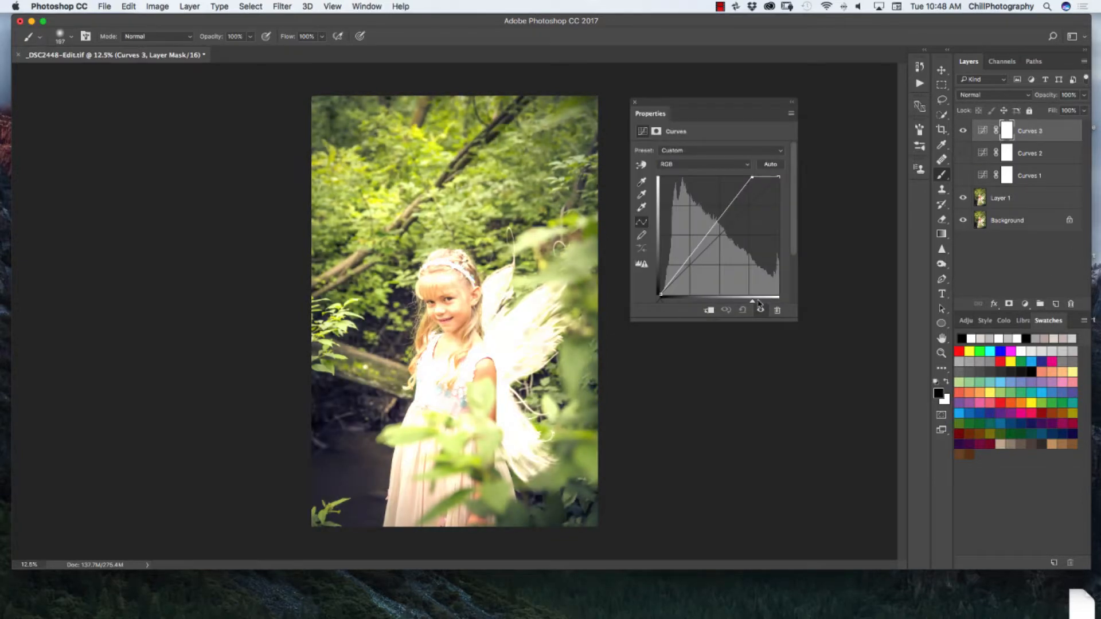
- With the earlier Curves layers hidden, add a third that raises the Blue channel's black point and keeps its midpoint near the original diagonal
drag(753, 300, 795, 294)
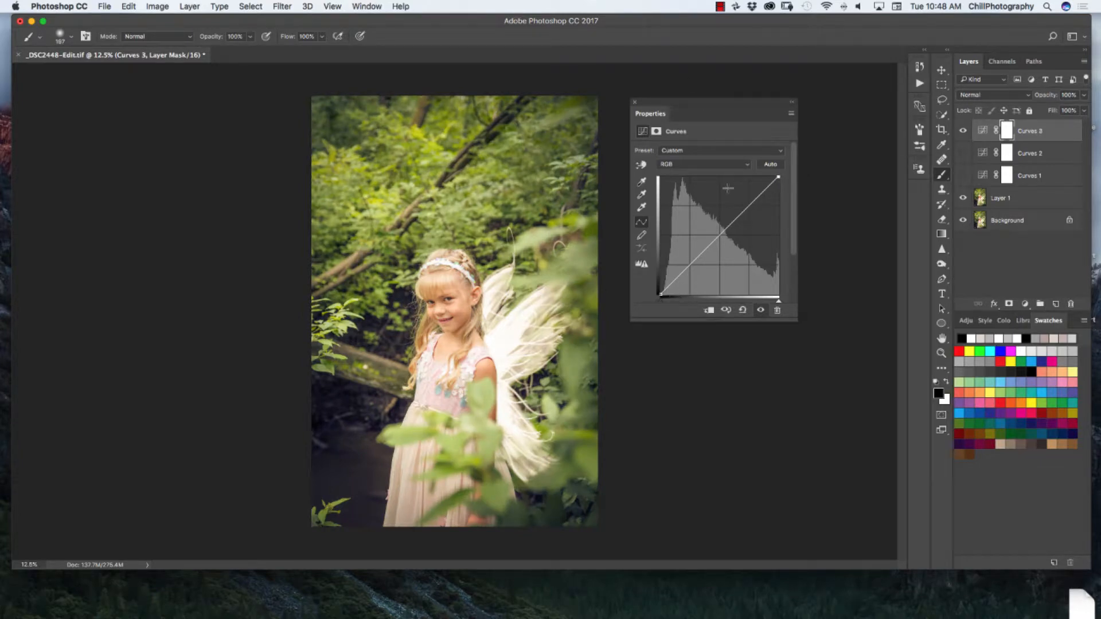
click(700, 168)
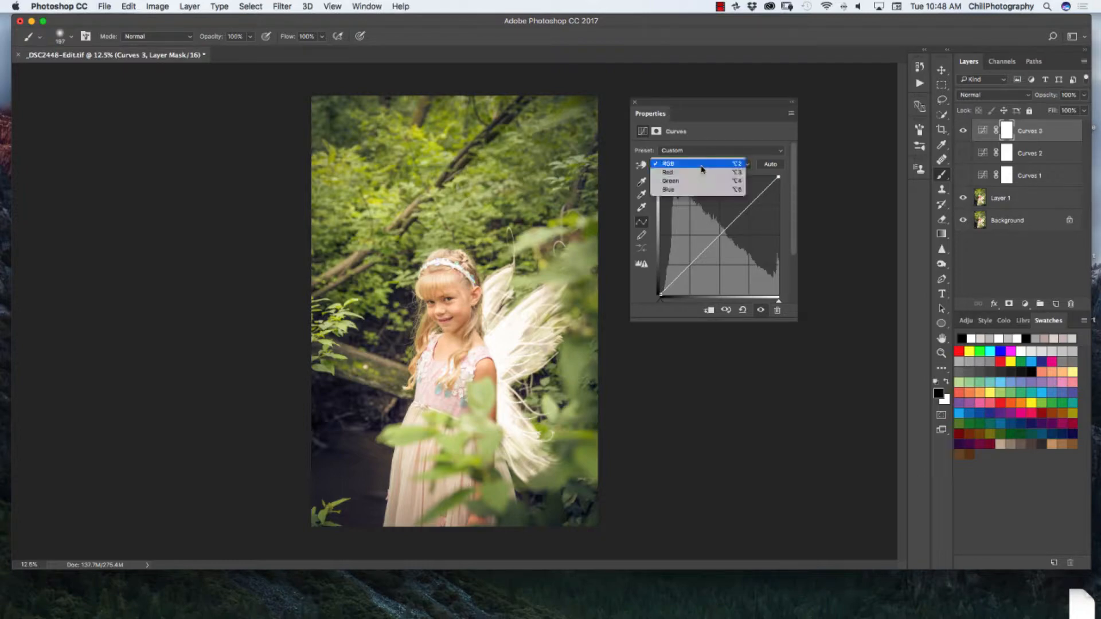
click(700, 193)
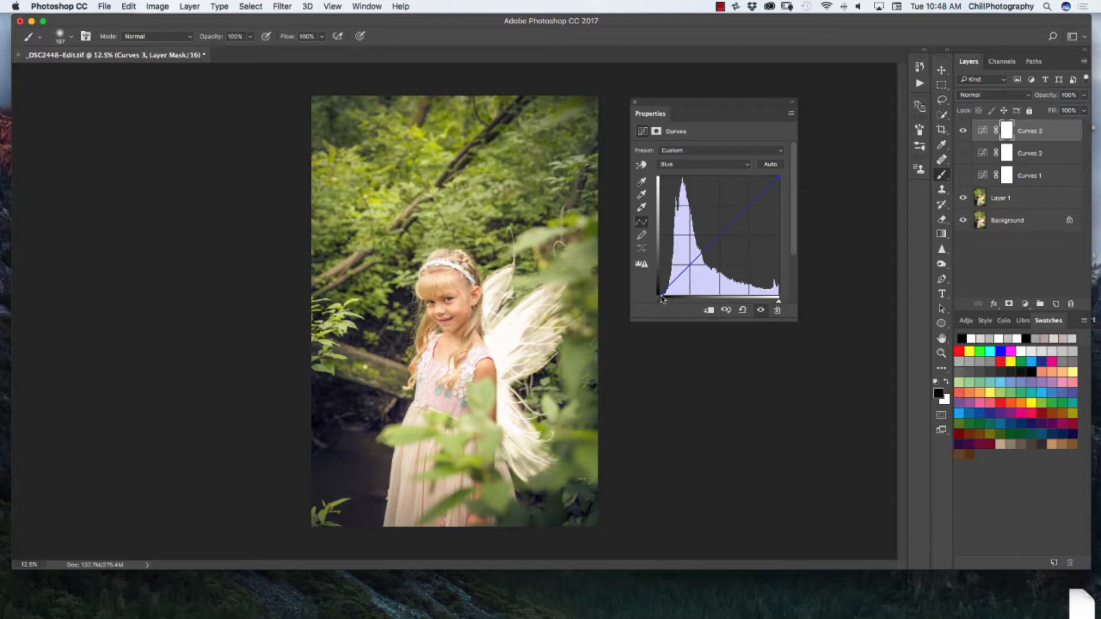
drag(662, 298, 659, 265)
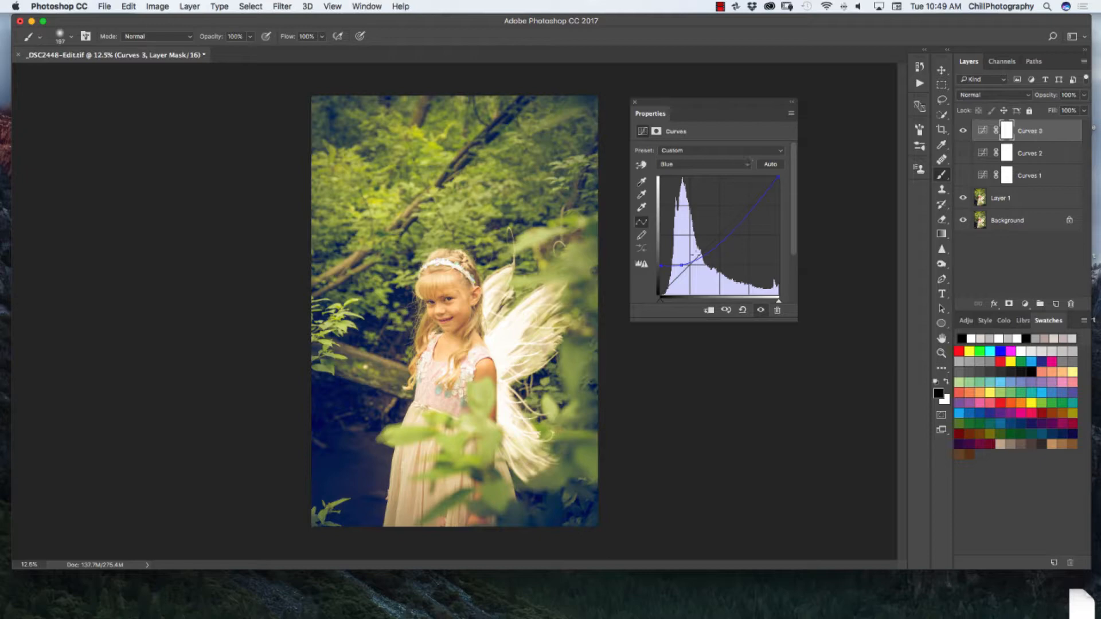
drag(723, 241, 719, 234)
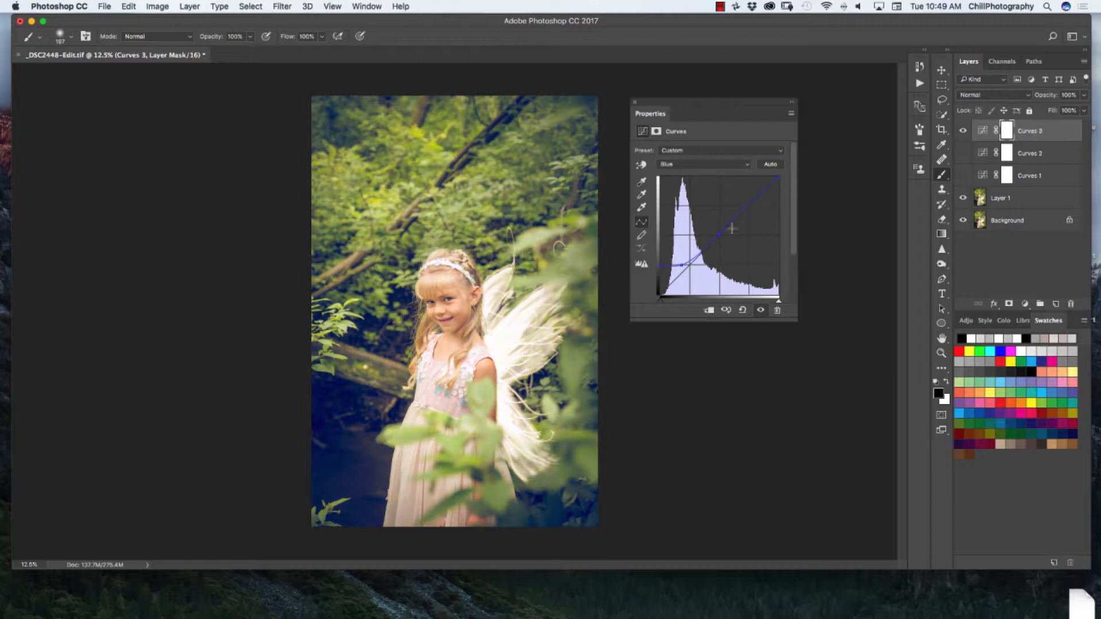
click(634, 102)
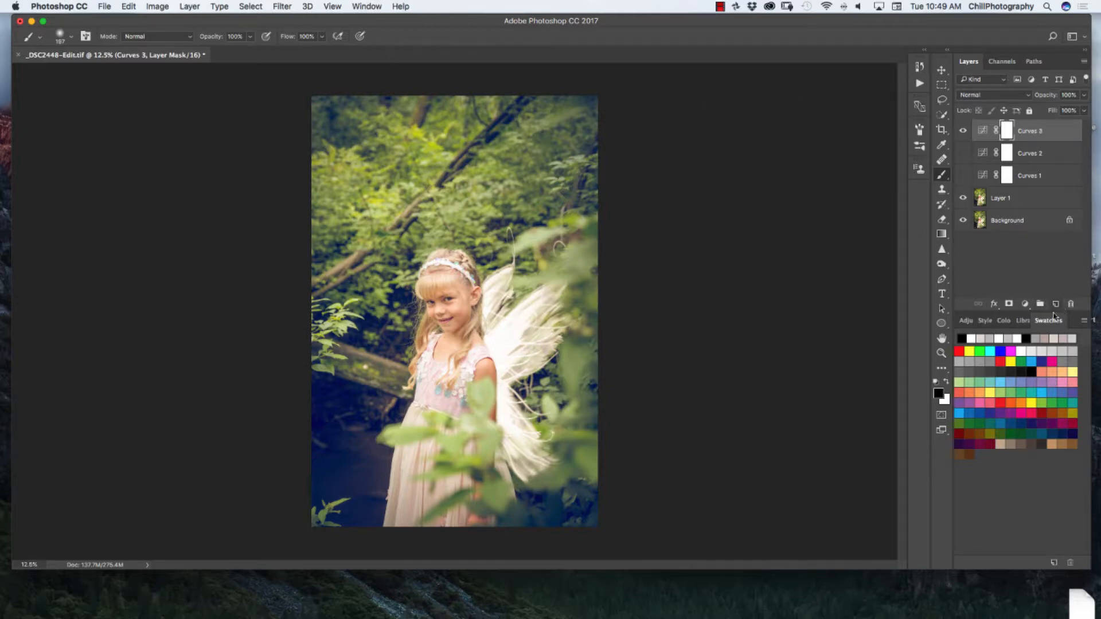
- Hide the third Curves layer and add a Solid Color fill layer in dark blue, #0e049c
click(963, 131)
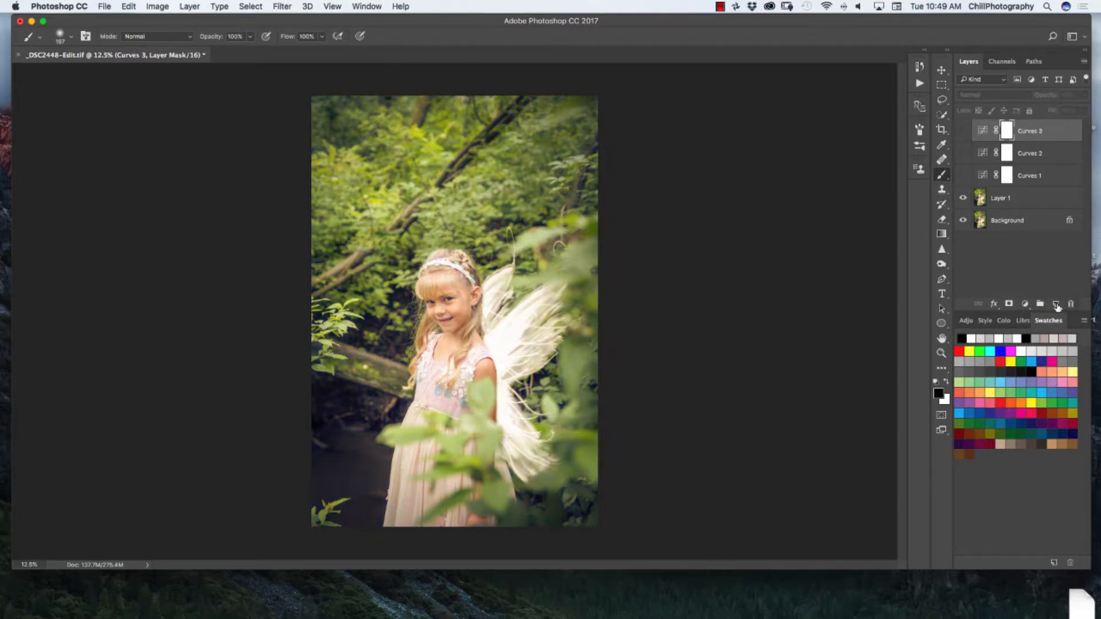
click(1024, 308)
click(1024, 314)
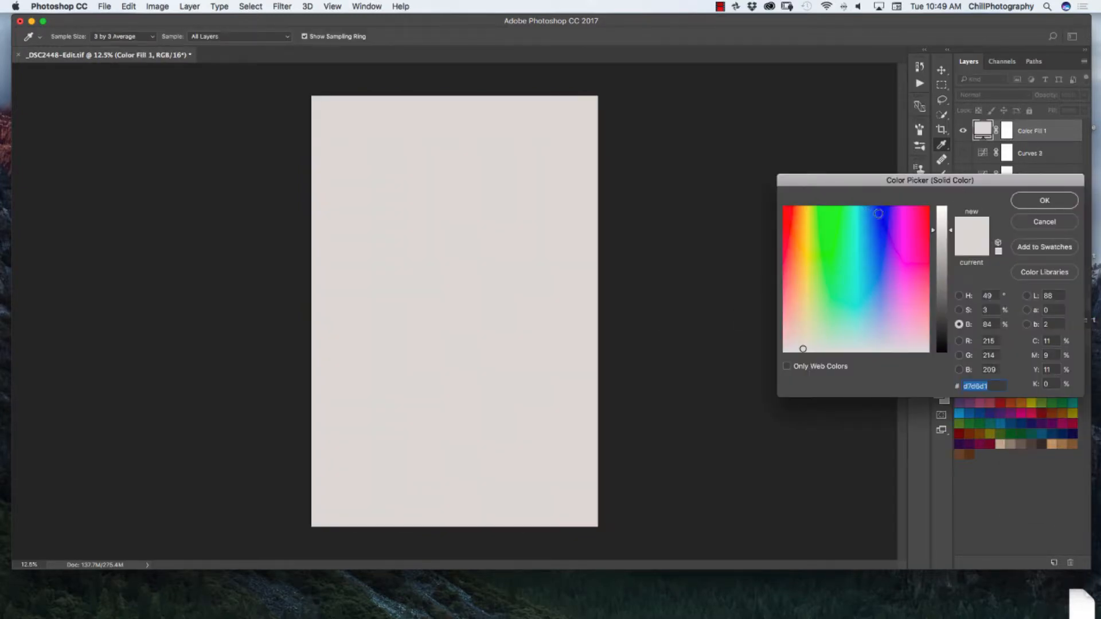
click(883, 211)
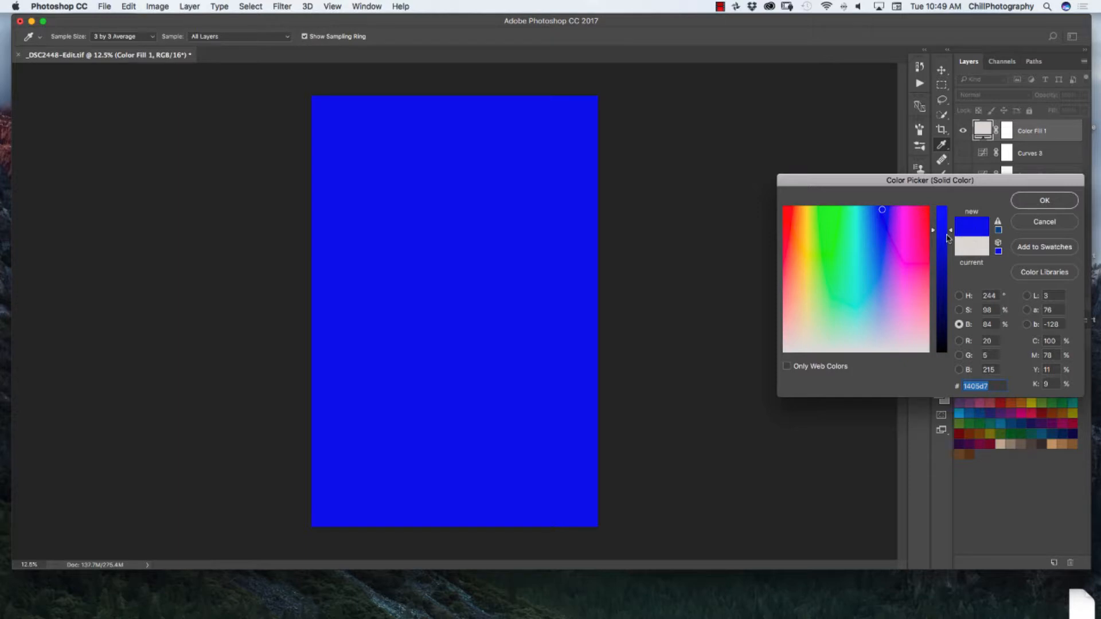
drag(951, 237, 951, 251)
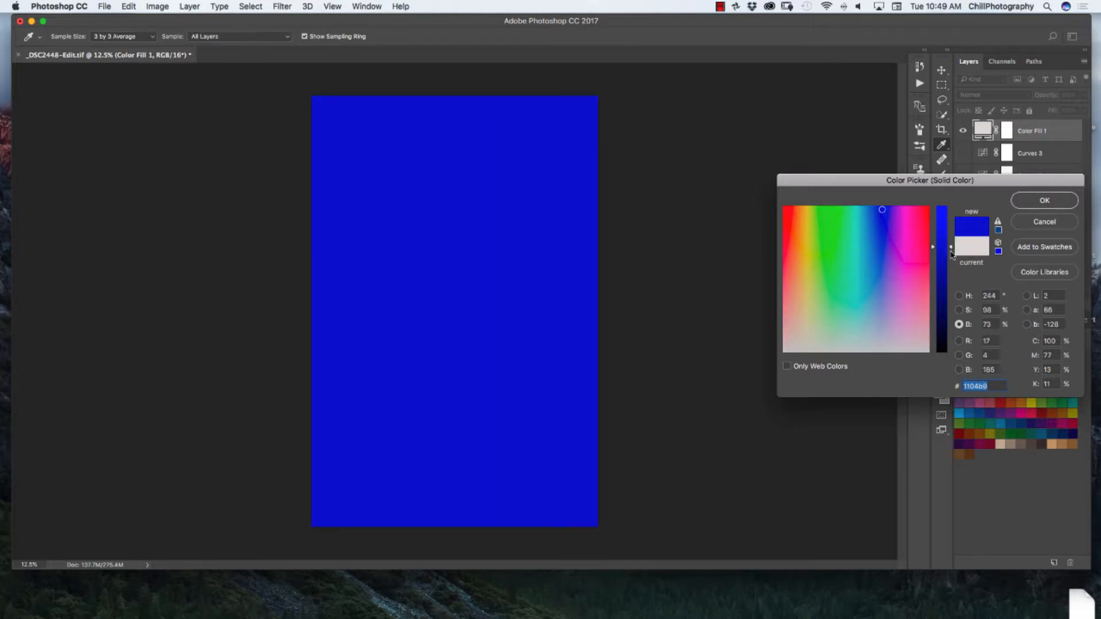
drag(952, 254, 950, 264)
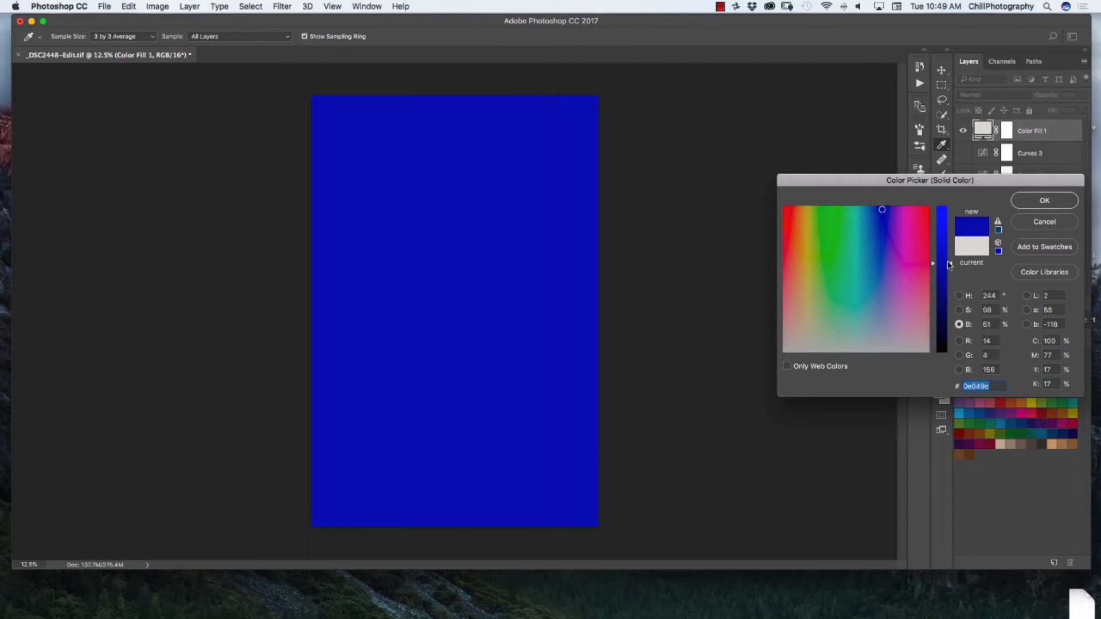
click(1045, 201)
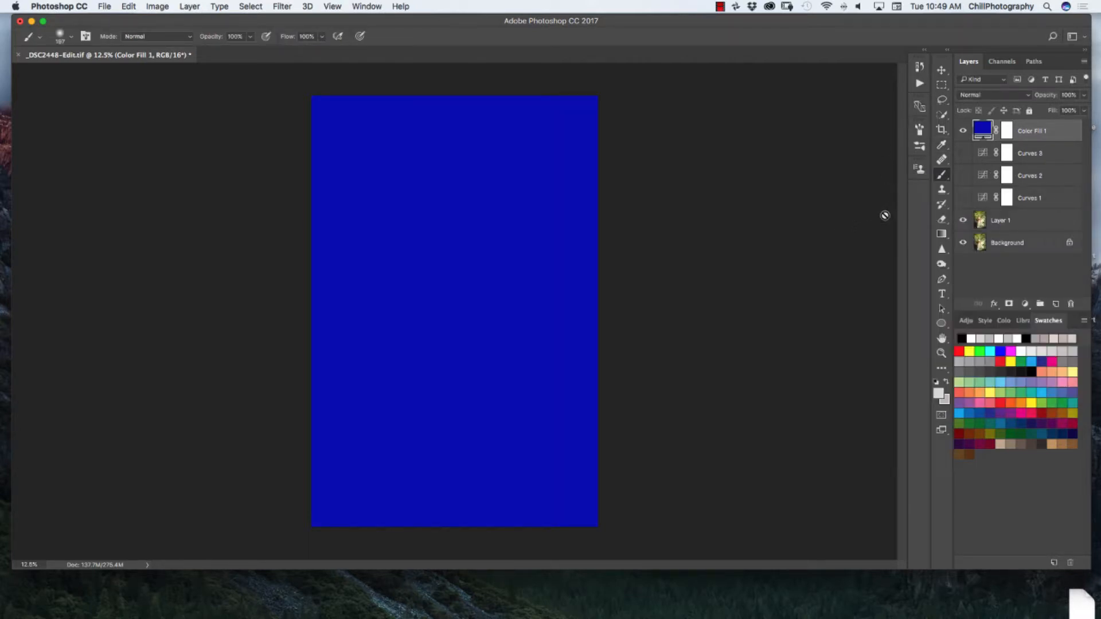
- Set the blue fill layer's blend mode to Exclusion and lower its opacity to about 36%
click(987, 96)
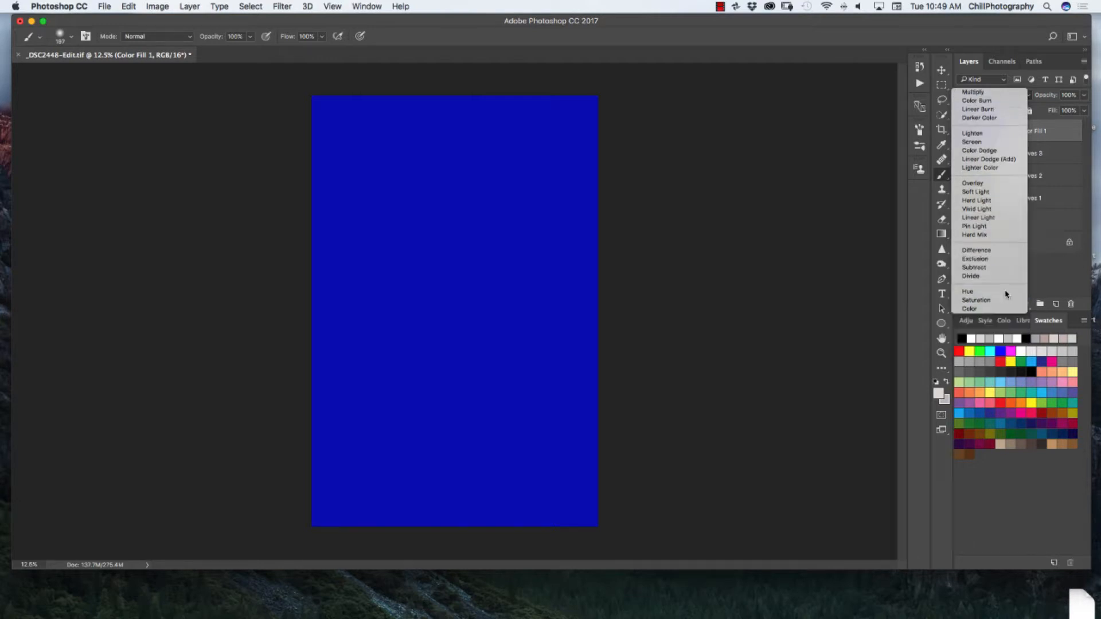
click(1002, 295)
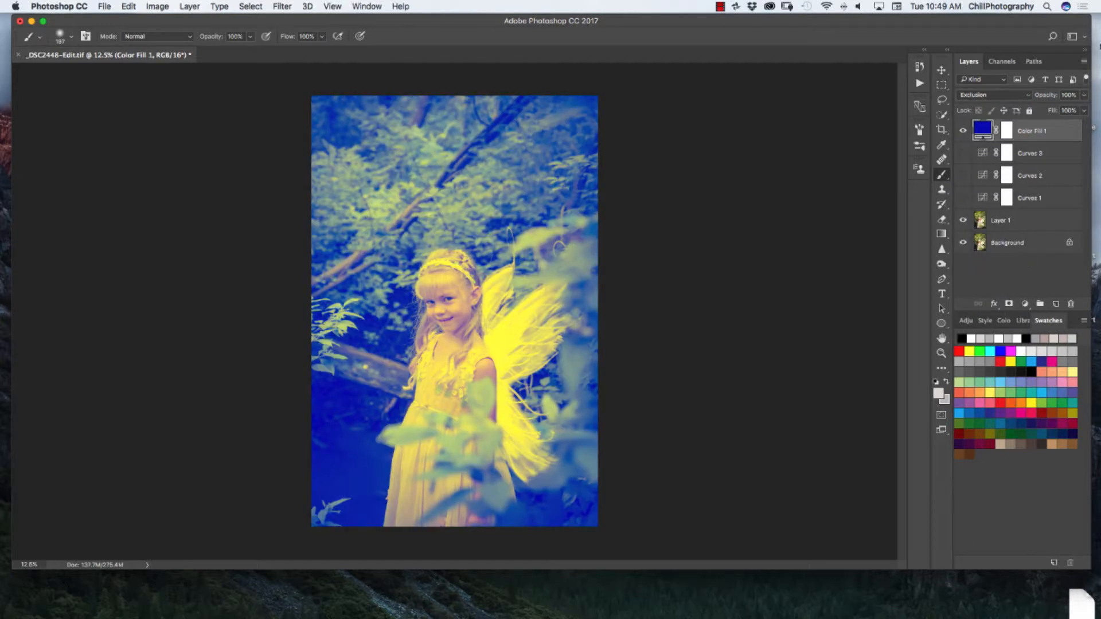
click(1082, 98)
drag(1083, 110, 1049, 117)
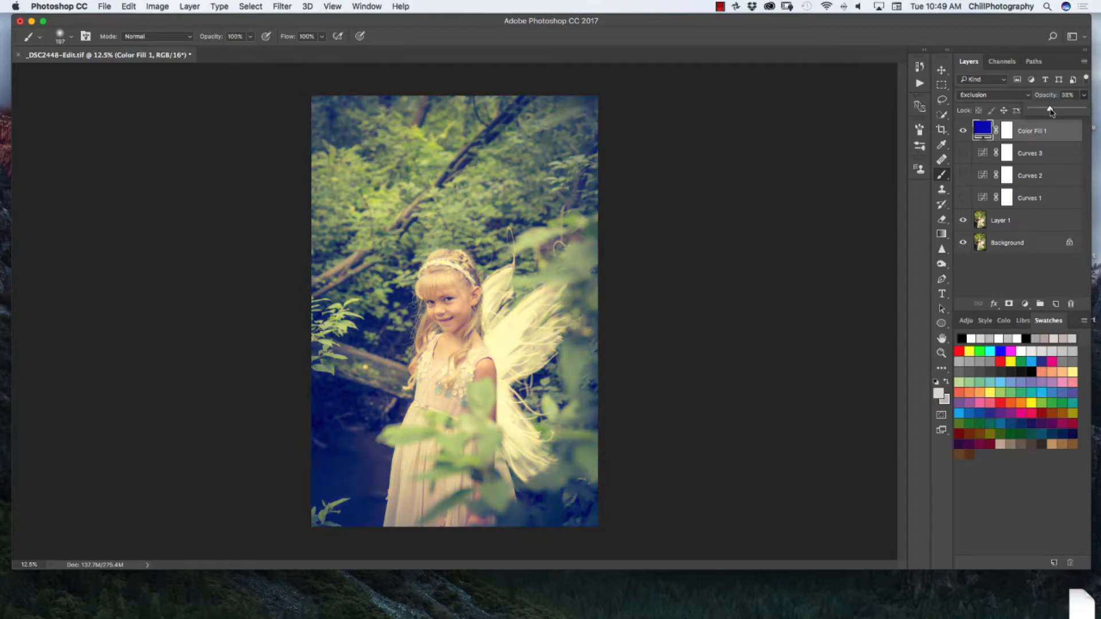
drag(1050, 112, 1056, 112)
drag(1054, 109, 1046, 110)
- Compare the blue Exclusion fill combined with each Curves layer by toggling the Curves layers' visibility
click(963, 154)
click(963, 153)
click(962, 175)
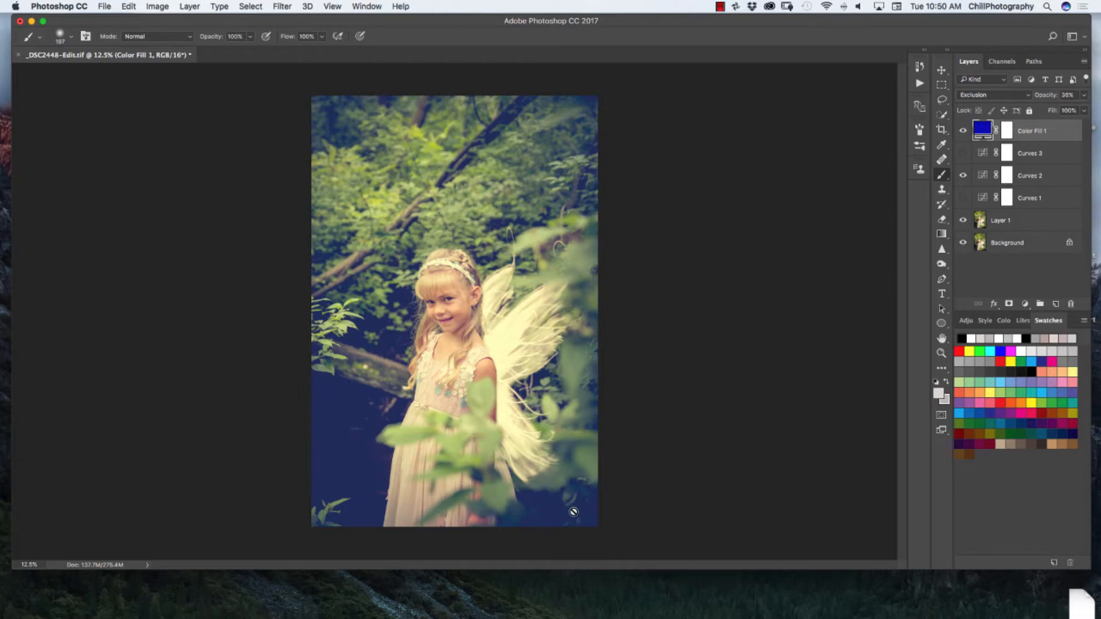
click(965, 198)
click(963, 175)
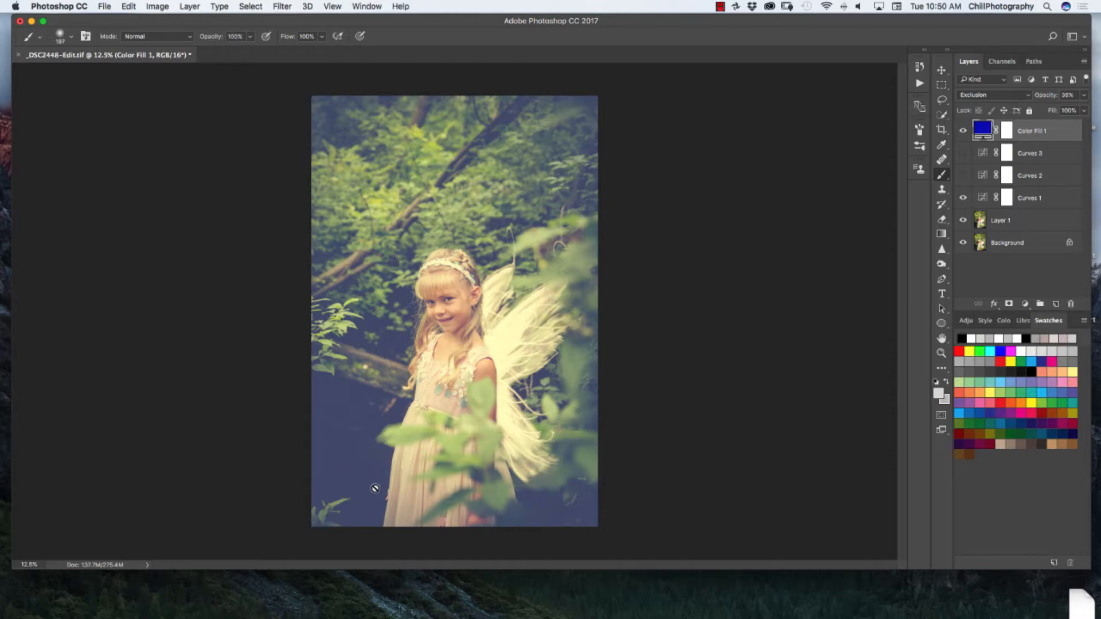
click(963, 198)
click(963, 176)
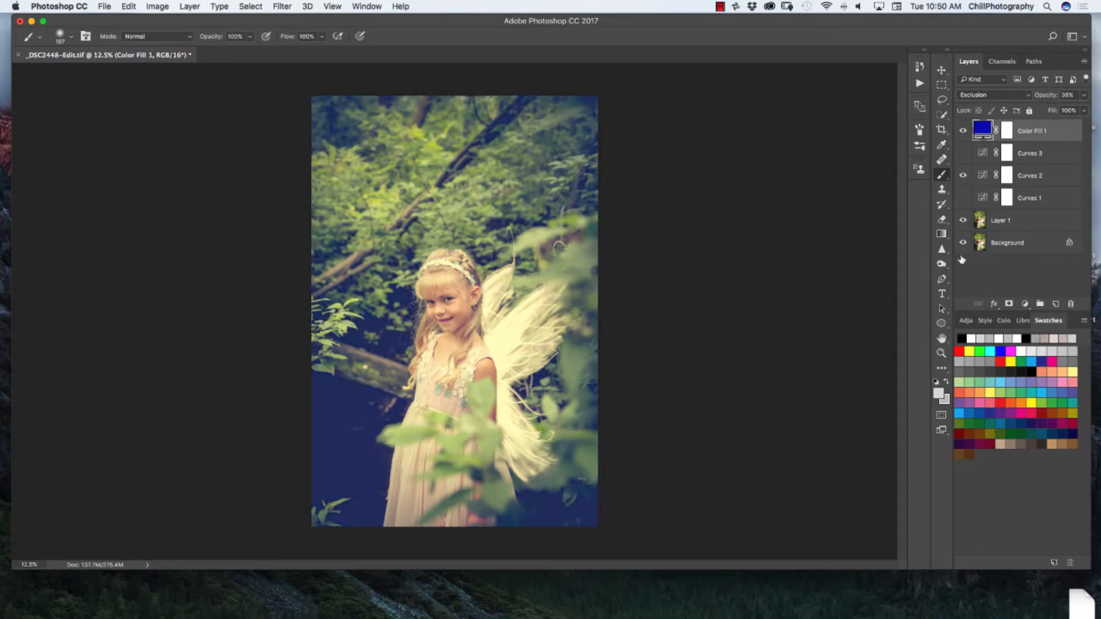
- Hide the blue fill and second Curves layers, then add a Selective Color adjustment with Black at -15% for Neutrals
click(963, 131)
click(962, 176)
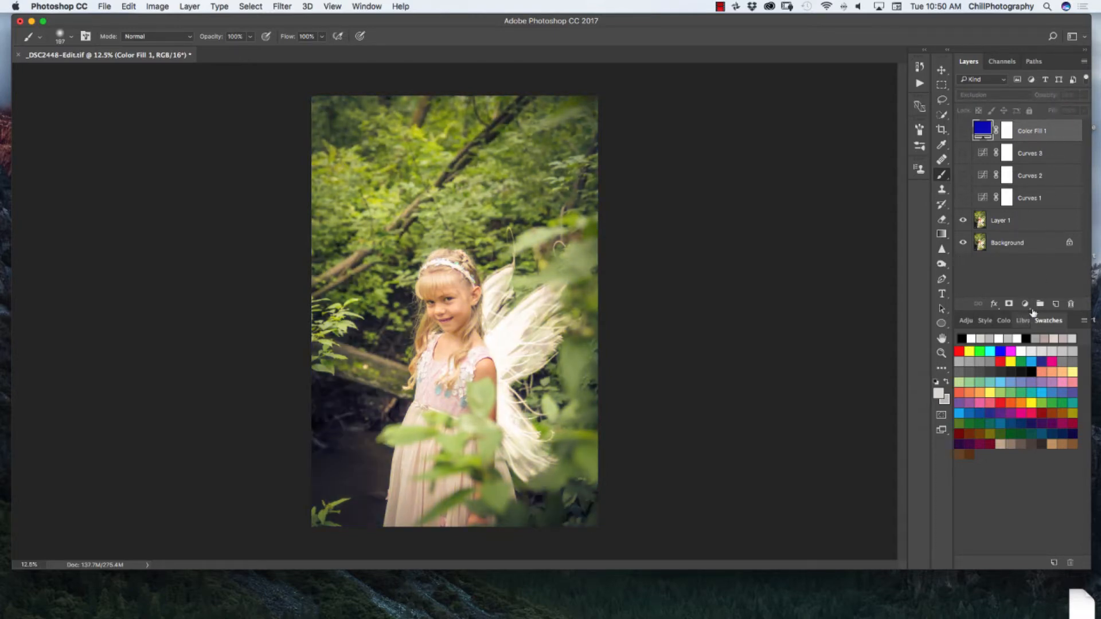
click(1025, 304)
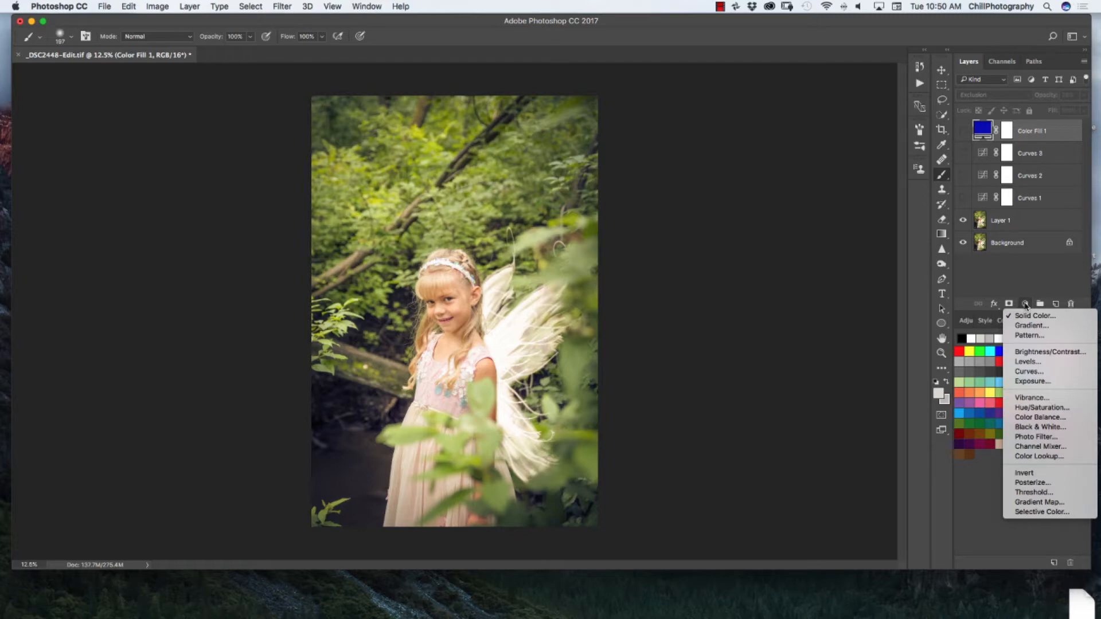
click(1042, 512)
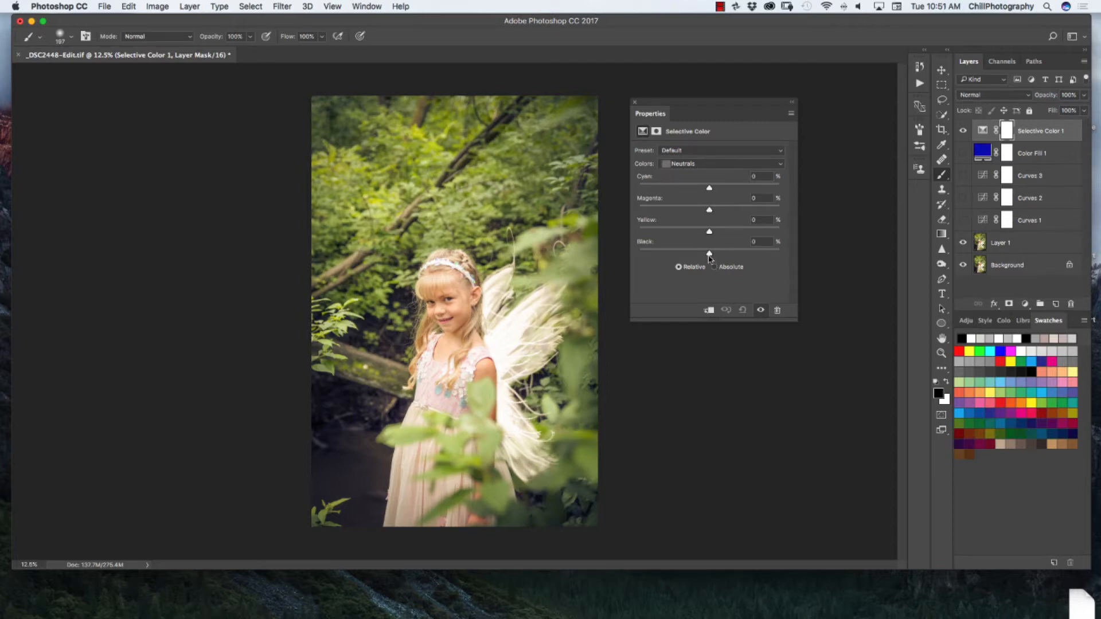
drag(709, 256, 698, 258)
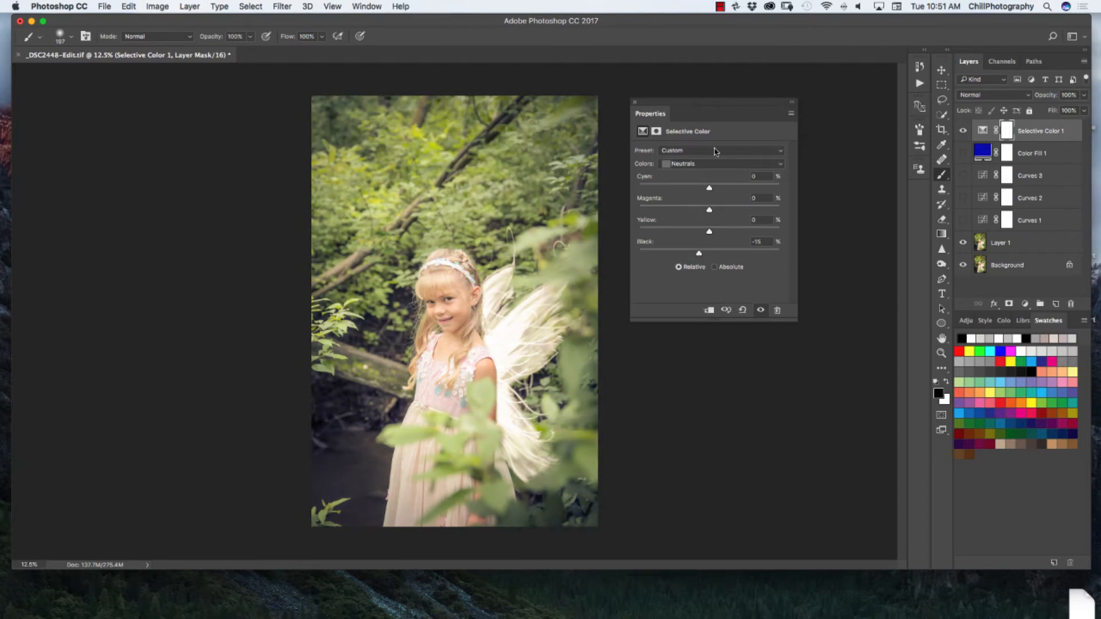
- Set Black to -19% for the Blacks range of the Selective Color adjustment
click(704, 164)
click(702, 172)
drag(709, 257, 695, 255)
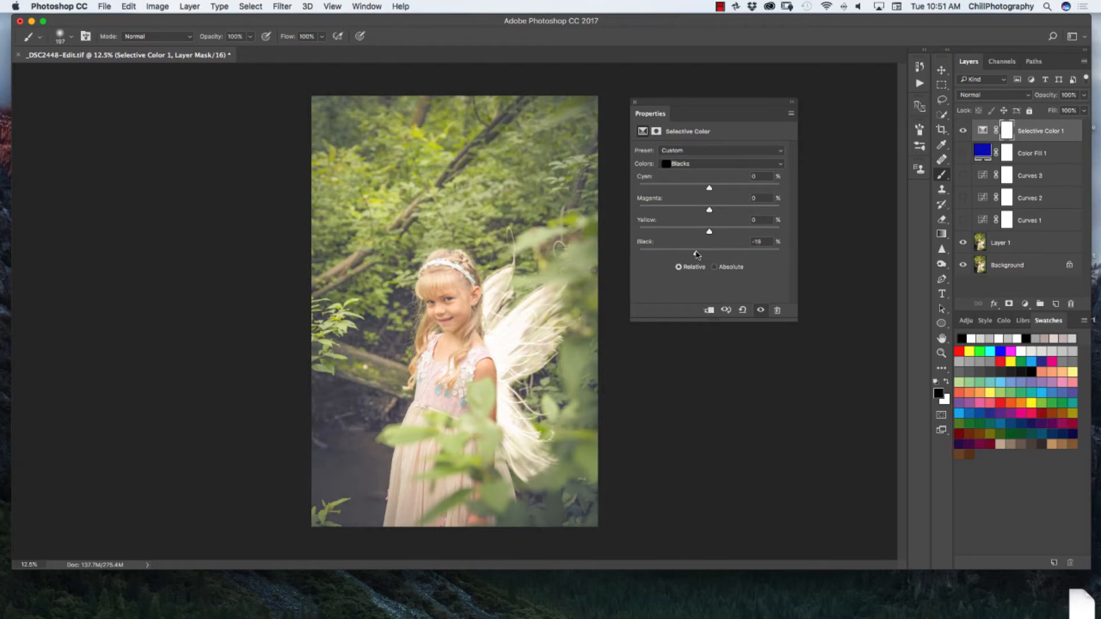
click(634, 102)
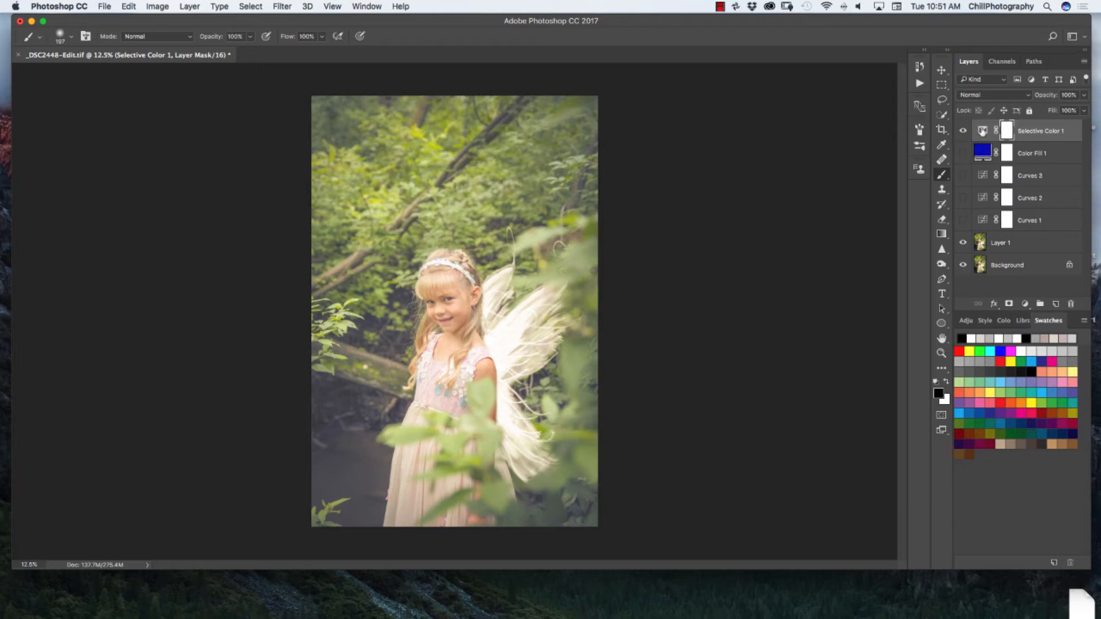
- Compare the Selective Color fade with the first and second Curves fades by toggling the layers' visibility
click(968, 132)
click(963, 222)
click(963, 220)
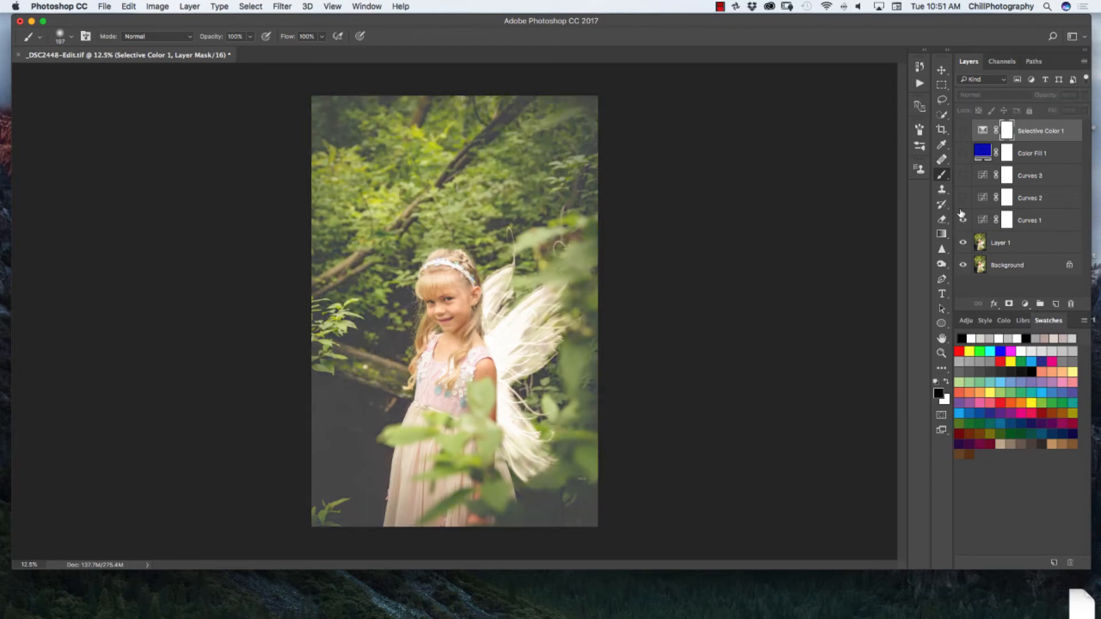
click(963, 198)
click(963, 198)
click(963, 220)
click(963, 131)
click(962, 224)
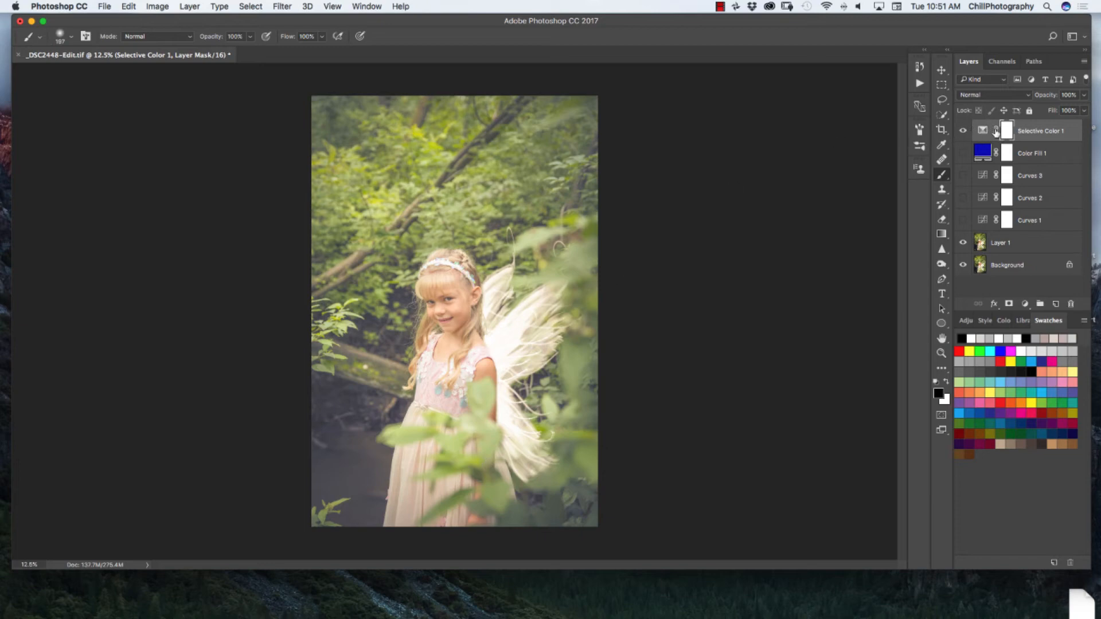
click(963, 130)
click(963, 131)
- Reopen the Selective Color adjustment and set Black to -21% for the Blacks range
double_click(982, 130)
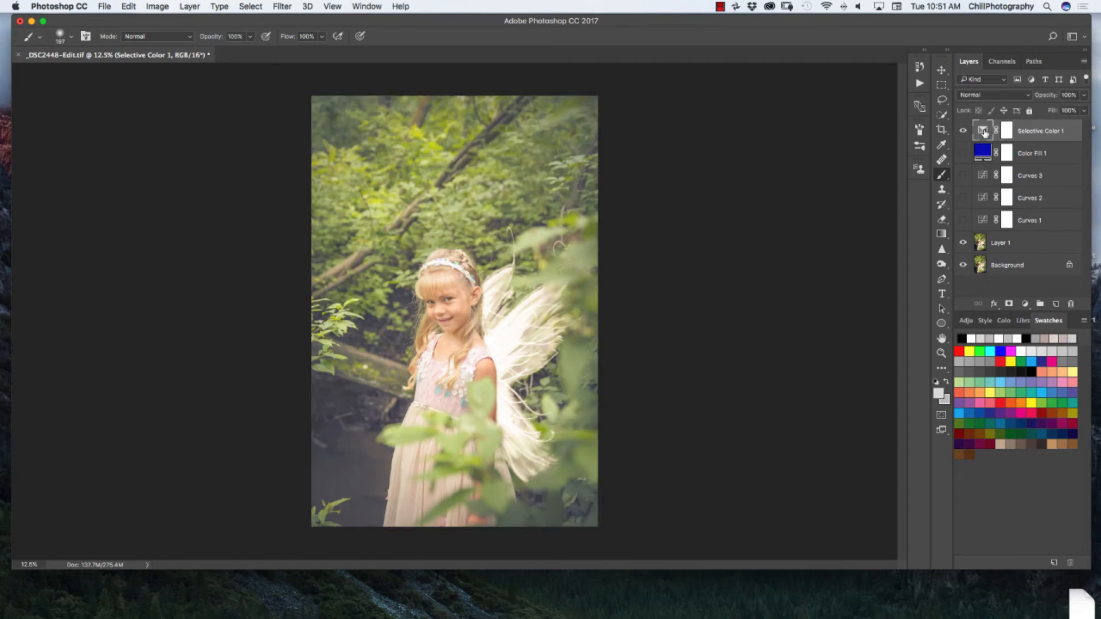
drag(694, 257, 697, 255)
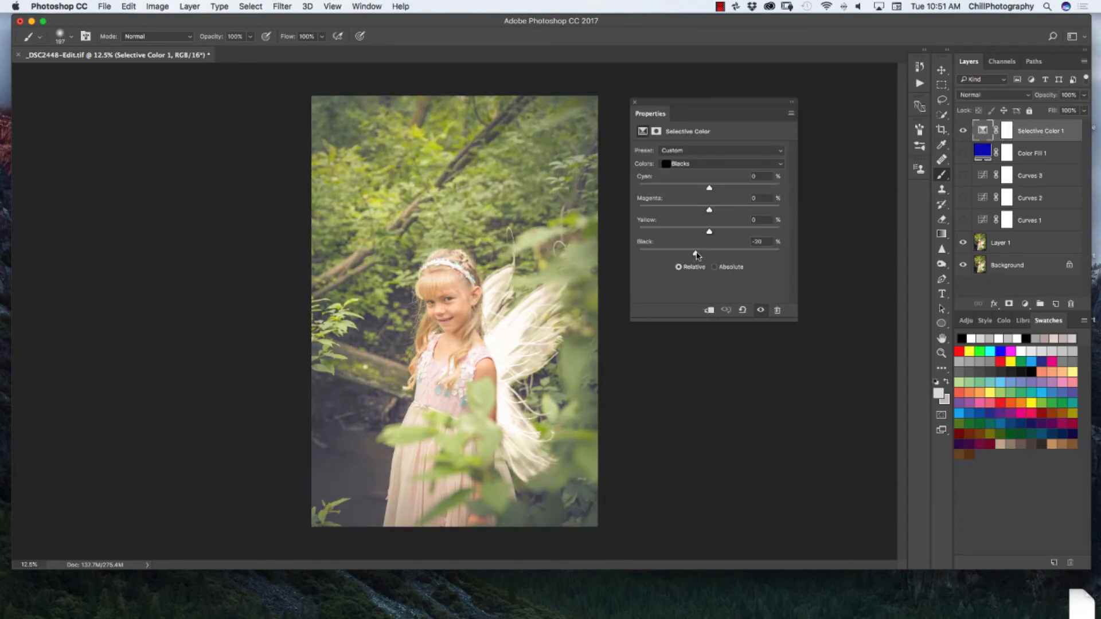
click(634, 102)
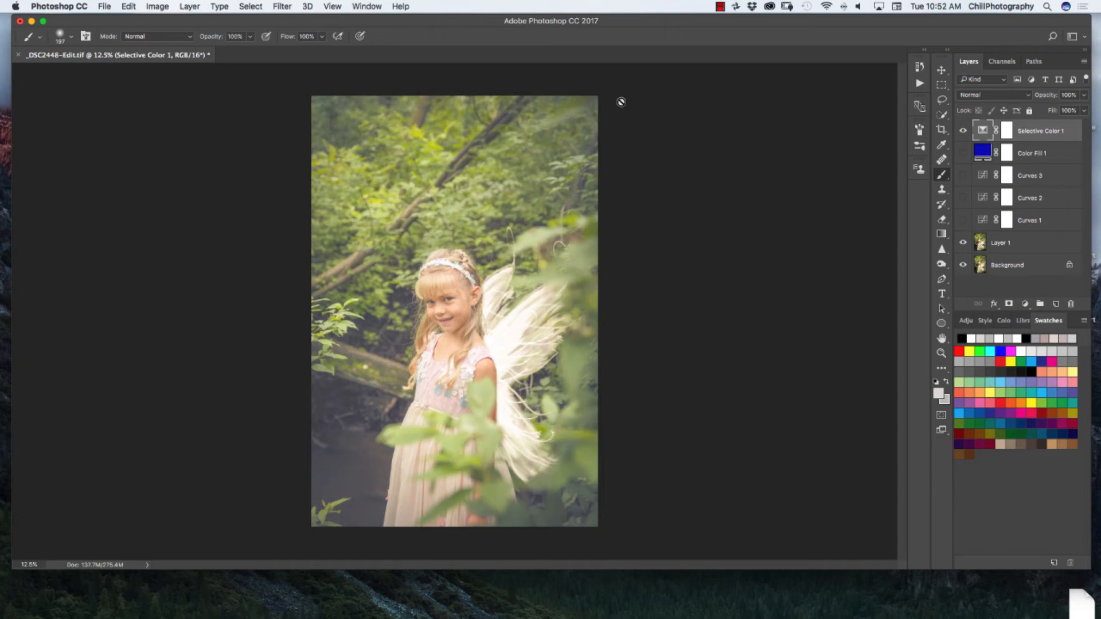